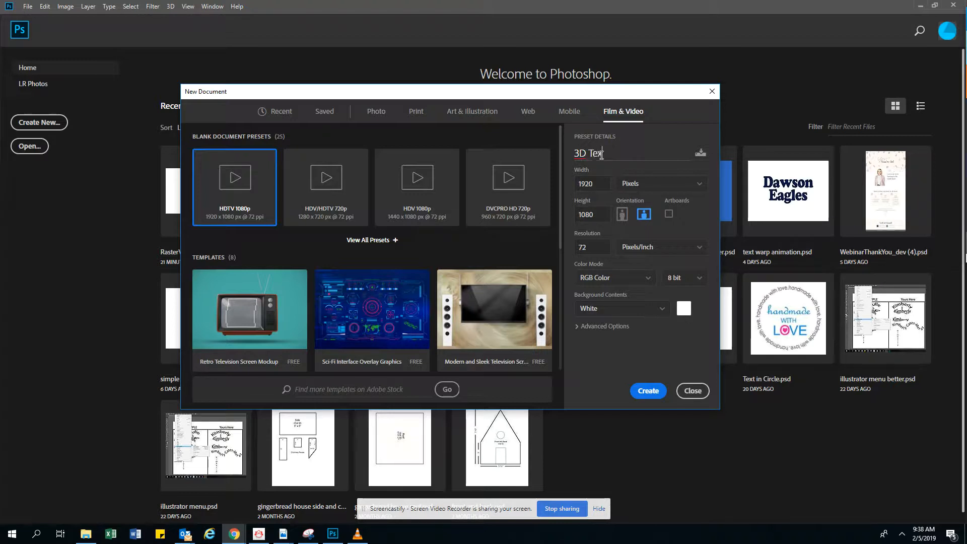
Create the 3D Text document from the DVCPRO HD 720p preset at 960 x 720 px with a white background.
{"action": "left_click", "coordinate": [521, 196]}
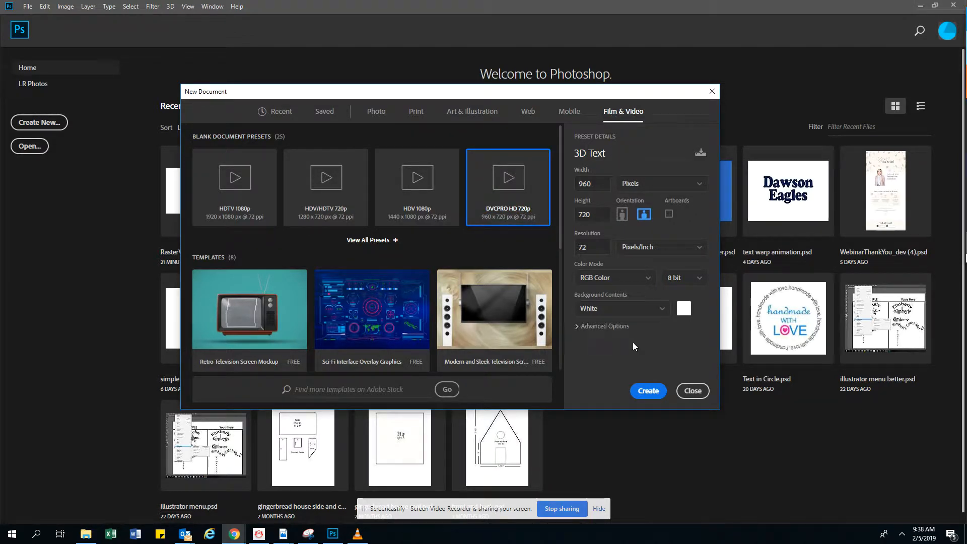
{"action": "left_click", "coordinate": [649, 390]}
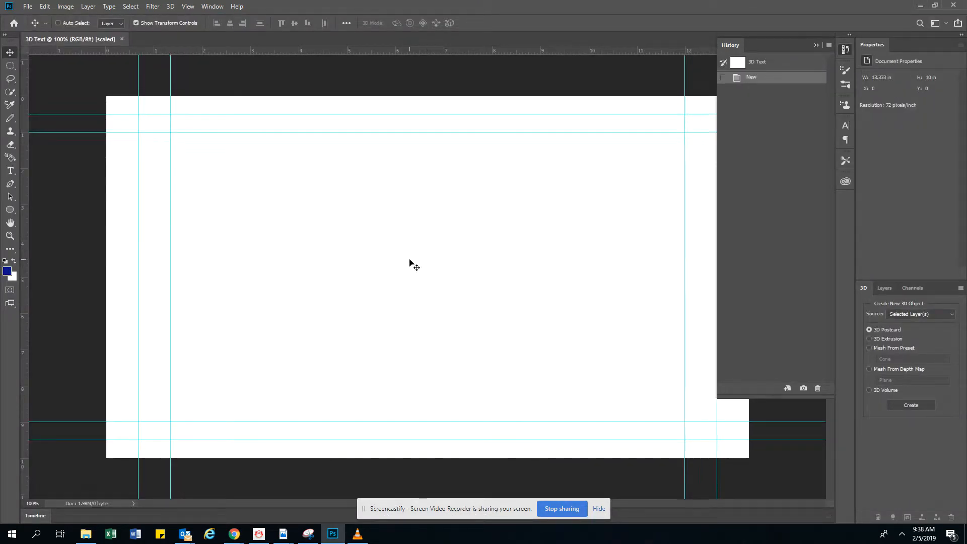
{"action": "key", "text": "ctrl+minus"}
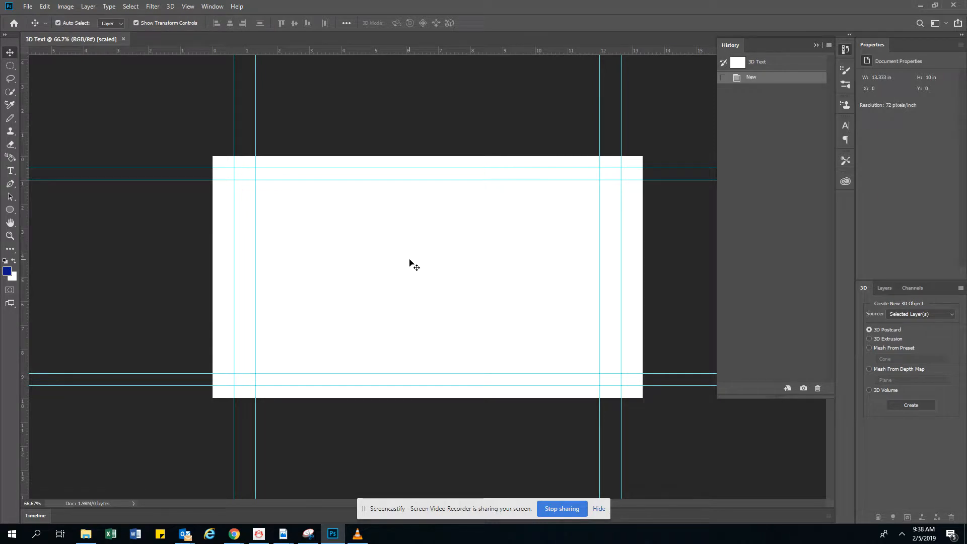
Set the Horizontal Type tool's text colour to dark blue, #0e1b76.
{"action": "left_click", "coordinate": [9, 172]}
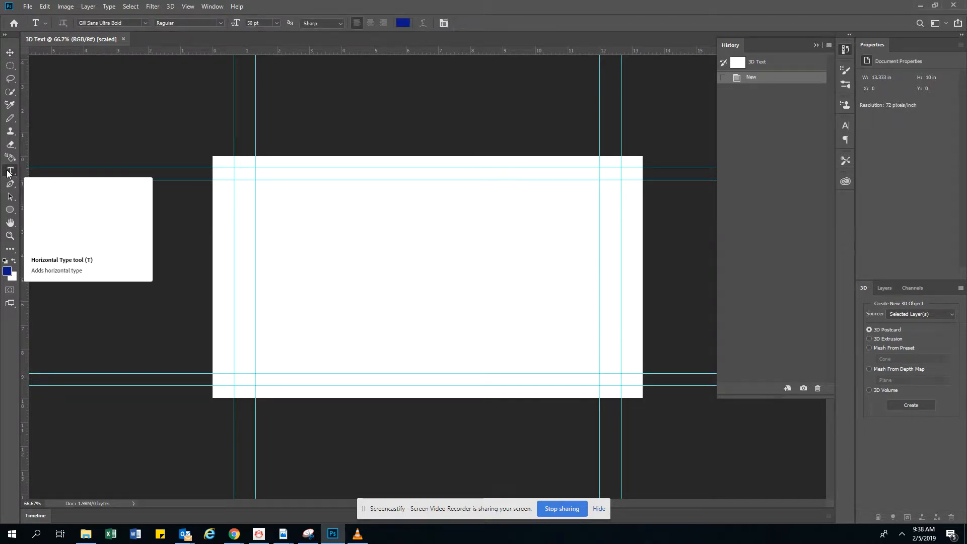
{"action": "left_click", "coordinate": [398, 23]}
{"action": "mouse_move", "coordinate": [464, 169]}
{"action": "left_mouse_down"}
{"action": "mouse_move", "coordinate": [475, 154]}
{"action": "mouse_move", "coordinate": [469, 183]}
{"action": "left_mouse_up"}
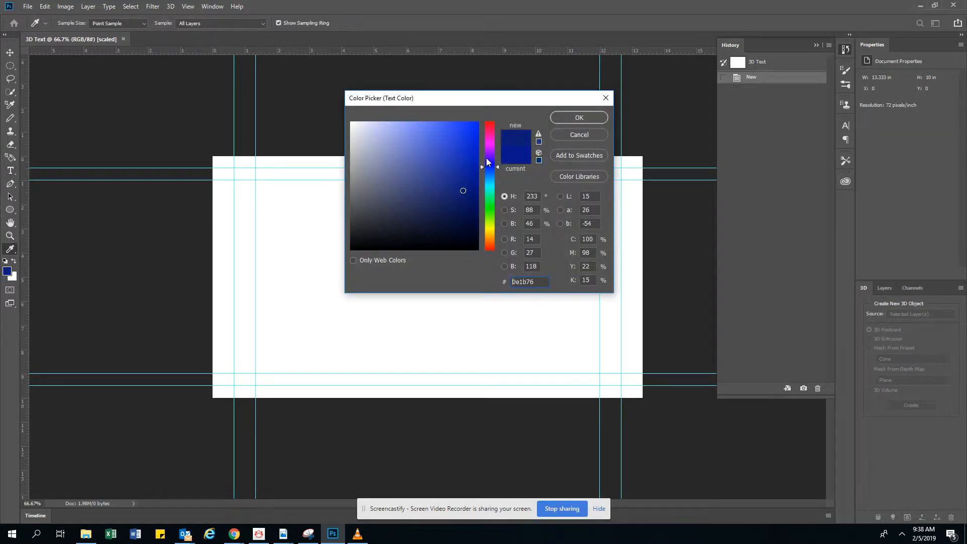
{"action": "left_click", "coordinate": [590, 120]}
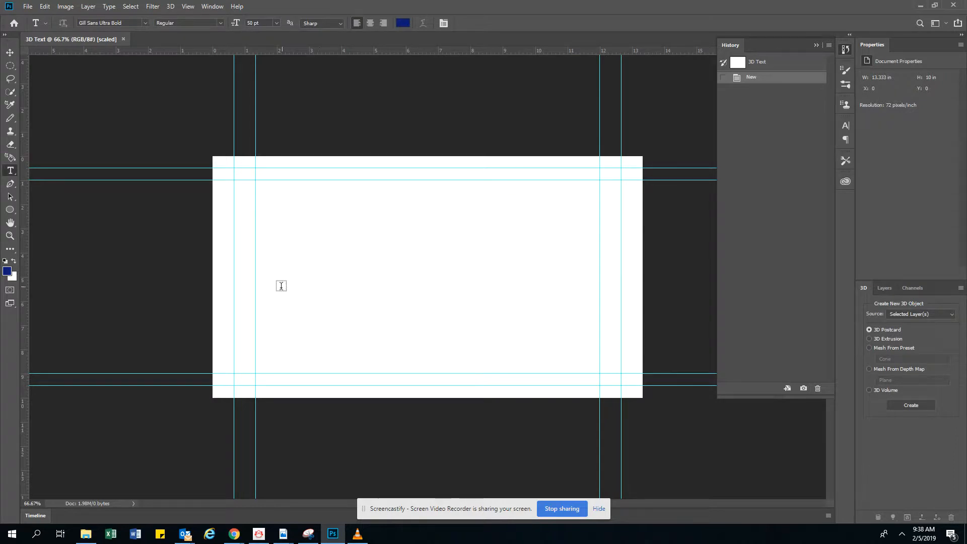
Set the type font to Gill Sans Ultra Bold and the font size to 72 pt.
{"action": "left_click", "coordinate": [146, 23]}
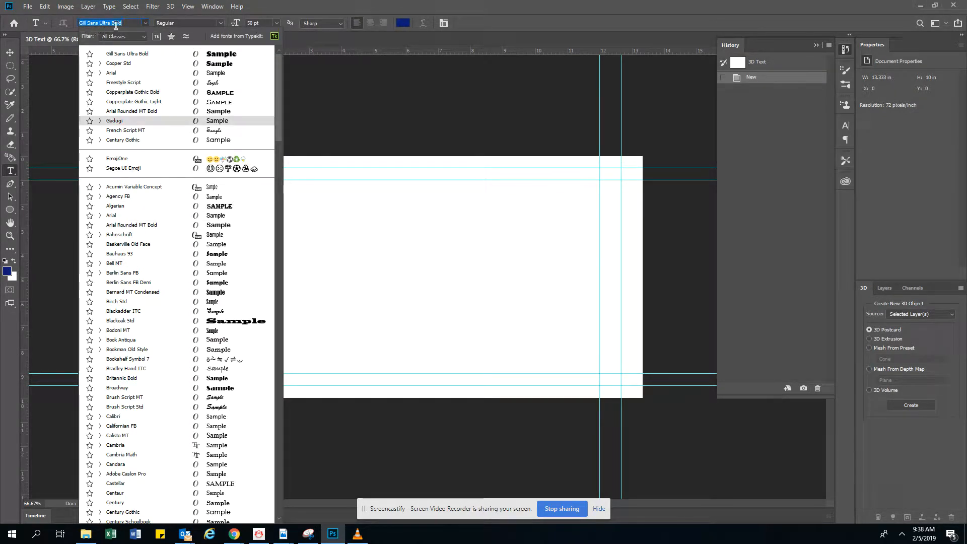
{"action": "scroll", "coordinate": [195, 332], "scroll_direction": "down", "scroll_amount": 6}
{"action": "scroll", "coordinate": [177, 395], "scroll_direction": "down", "scroll_amount": 11}
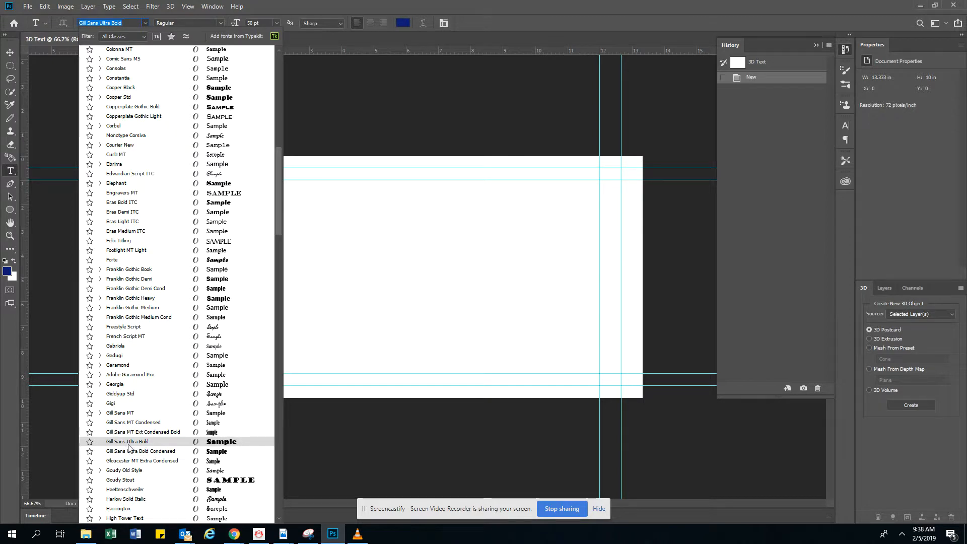
{"action": "left_click", "coordinate": [128, 442]}
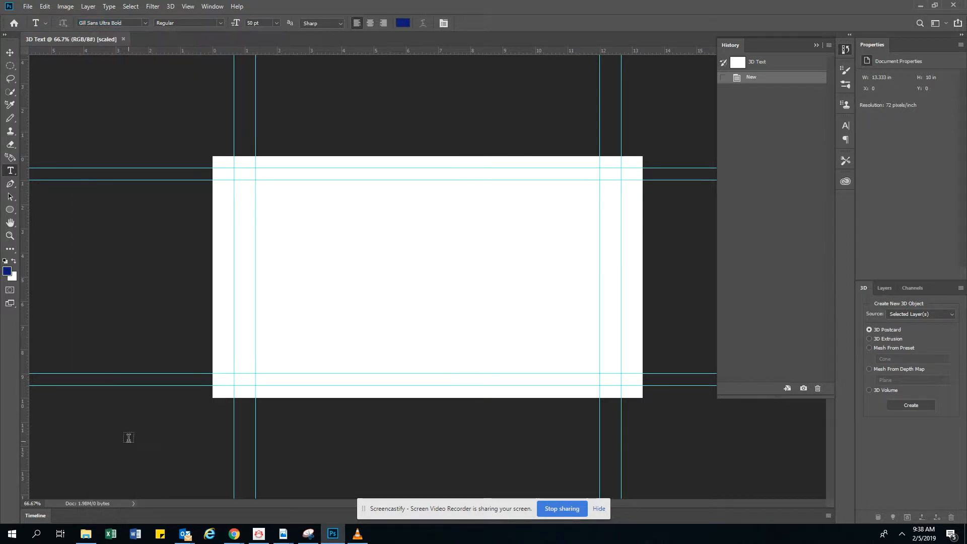
{"action": "left_click", "coordinate": [277, 23]}
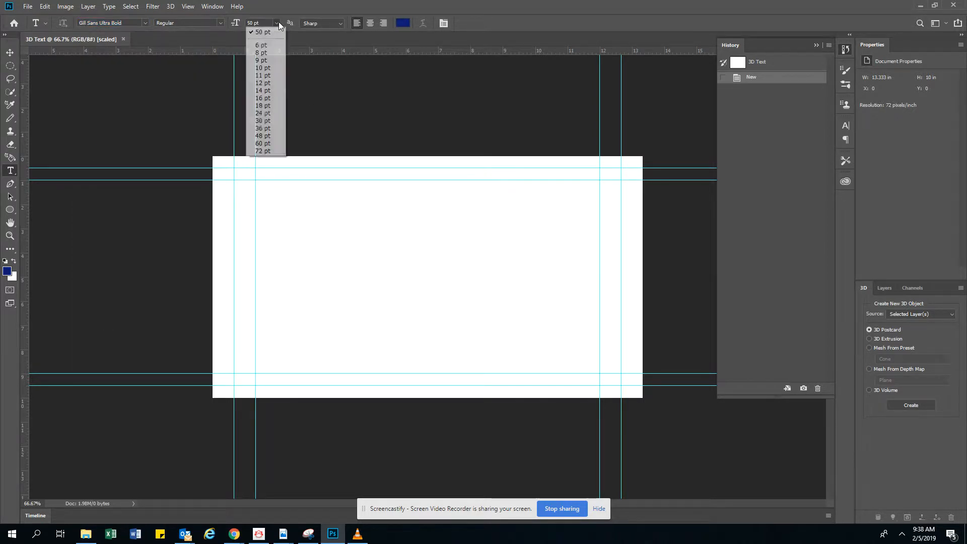
{"action": "left_click", "coordinate": [262, 151]}
Add the text FUN to the canvas and scale it up to about 129 pt, positioned near the centre.
{"action": "left_click", "coordinate": [286, 283]}
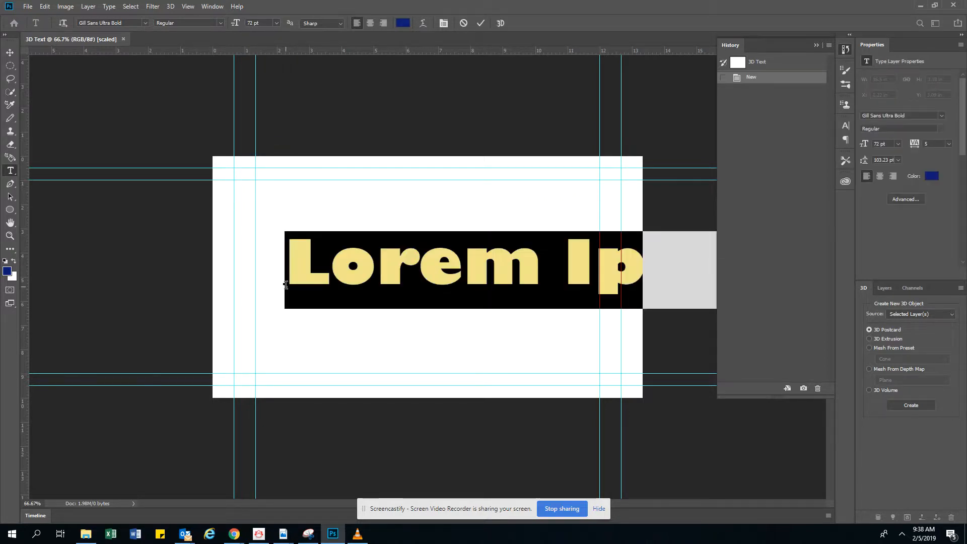
{"action": "type", "text": "FUN"}
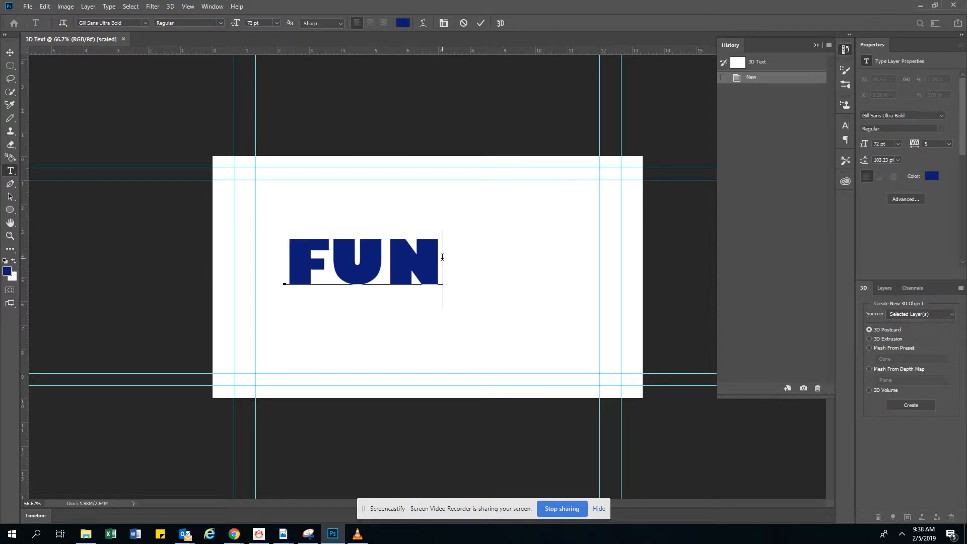
{"action": "key", "text": "ctrl"}
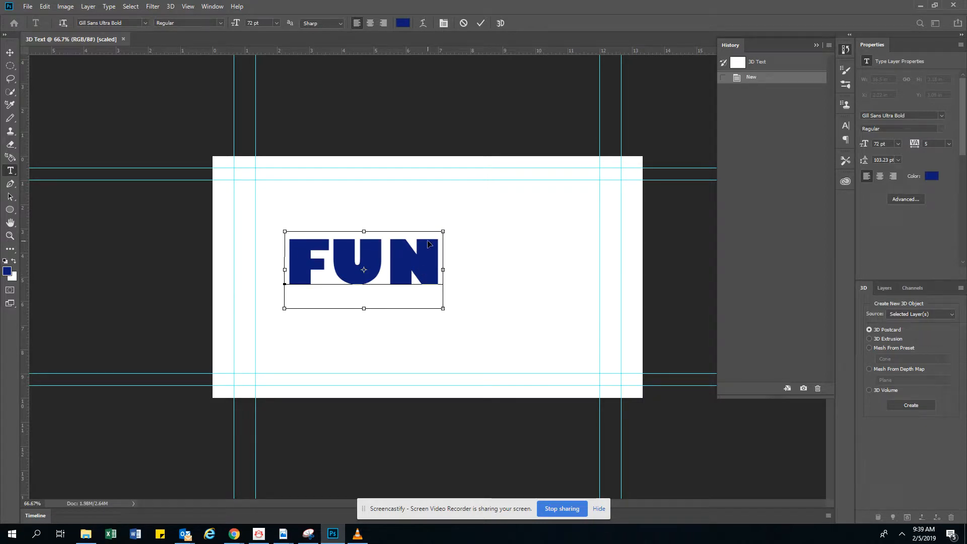
{"action": "left_click_drag", "start_coordinate": [443, 230], "coordinate": [536, 187]}
{"action": "left_click_drag", "start_coordinate": [534, 309], "coordinate": [569, 325]}
{"action": "left_click_drag", "start_coordinate": [471, 258], "coordinate": [473, 282]}
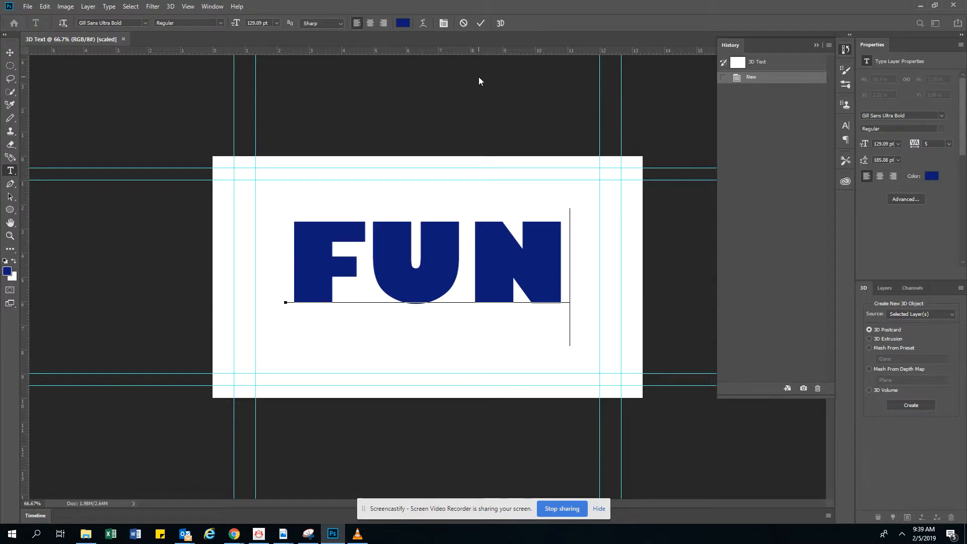
Convert the FUN text into a 3D extrusion and reposition the mesh so the word slants upward toward the canvas's right side.
{"action": "left_click", "coordinate": [500, 23]}
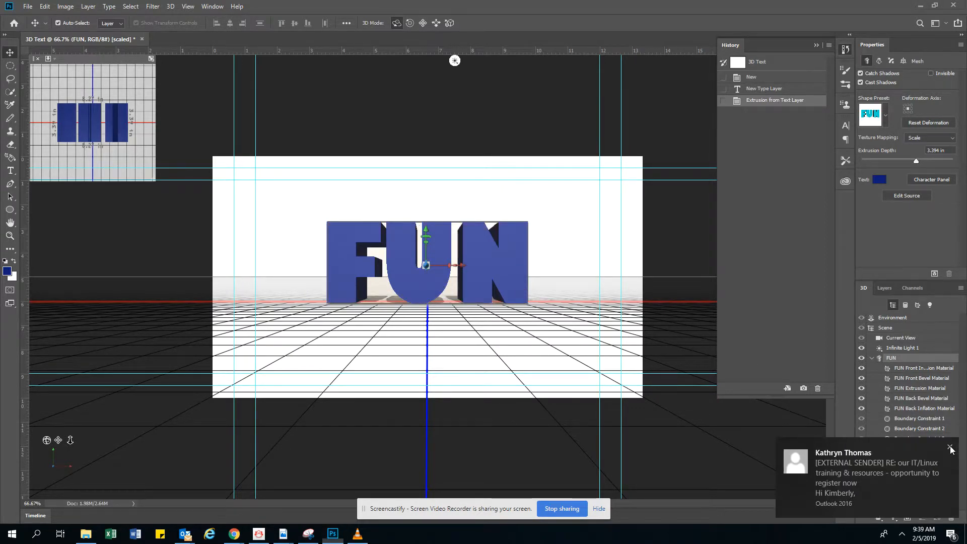
{"action": "left_click", "coordinate": [951, 447]}
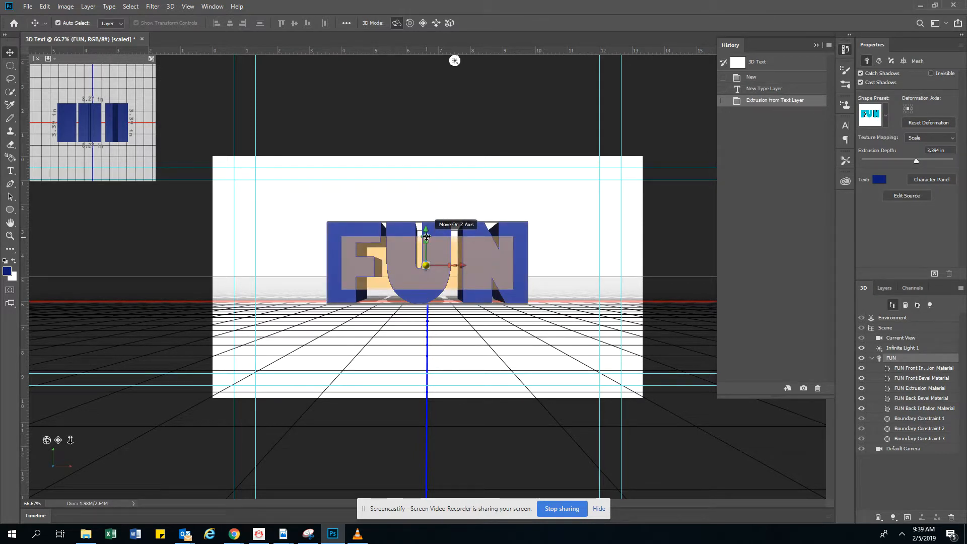
{"action": "mouse_move", "coordinate": [426, 236]}
{"action": "left_mouse_down"}
{"action": "mouse_move", "coordinate": [373, 292]}
{"action": "mouse_move", "coordinate": [344, 360]}
{"action": "mouse_move", "coordinate": [312, 402]}
{"action": "mouse_move", "coordinate": [363, 268]}
{"action": "mouse_move", "coordinate": [424, 242]}
{"action": "left_mouse_up"}
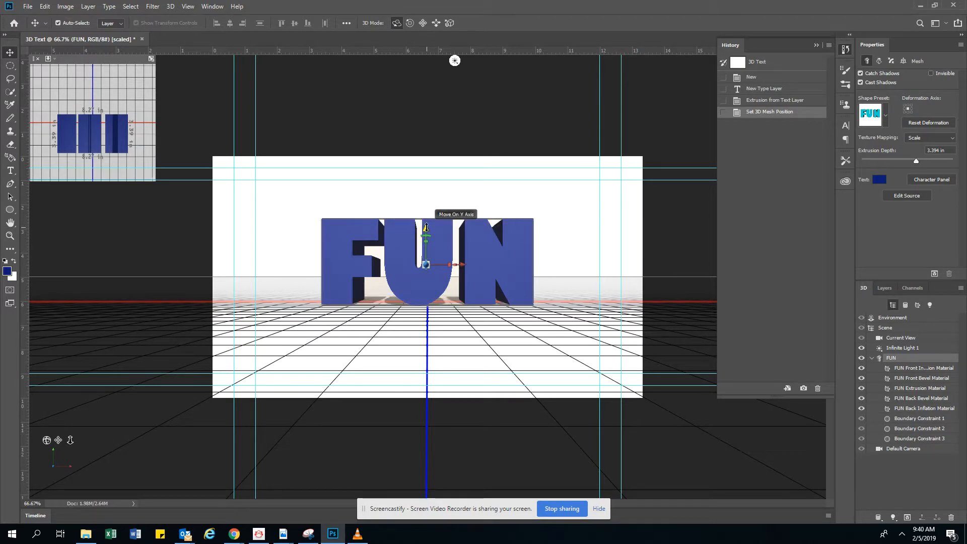
{"action": "left_click_drag", "start_coordinate": [426, 228], "coordinate": [432, 207]}
{"action": "left_click_drag", "start_coordinate": [463, 258], "coordinate": [530, 237]}
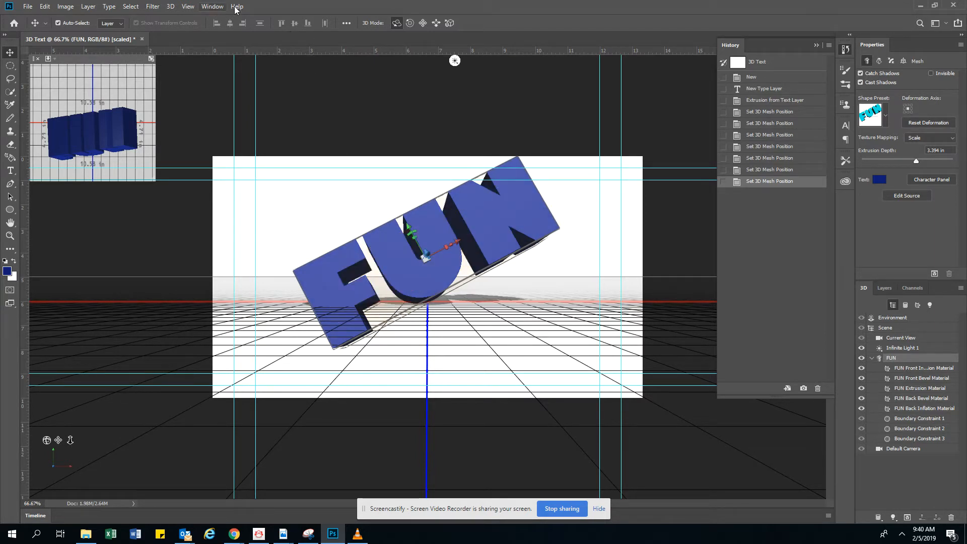
Apply Split Extrusion to the 3D FUN mesh to separate it into individual letters.
{"action": "left_click", "coordinate": [171, 8]}
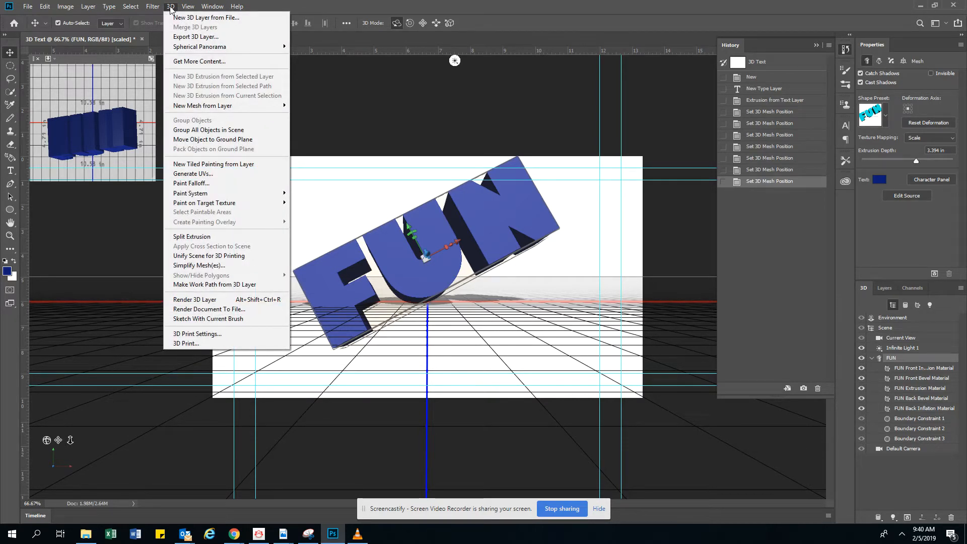
{"action": "left_click", "coordinate": [194, 239]}
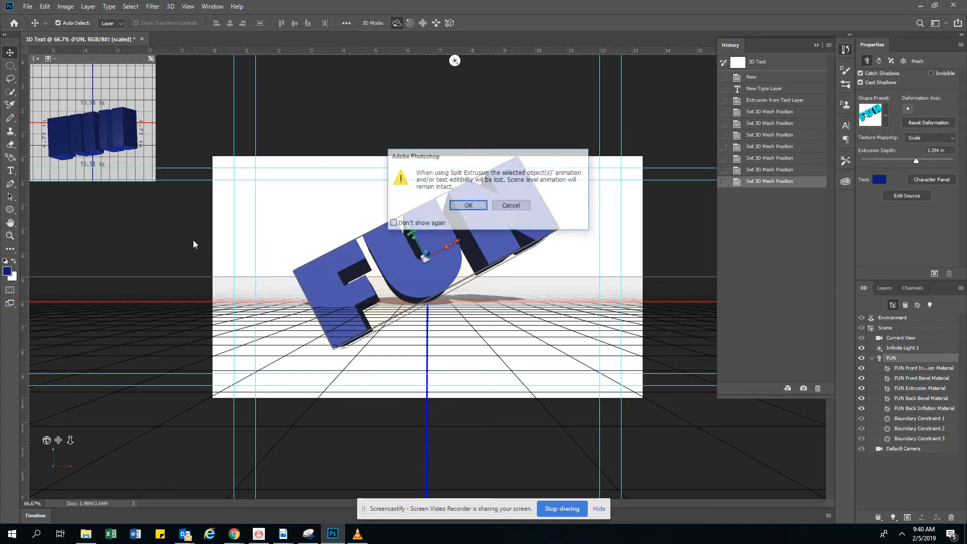
{"action": "left_click", "coordinate": [465, 206]}
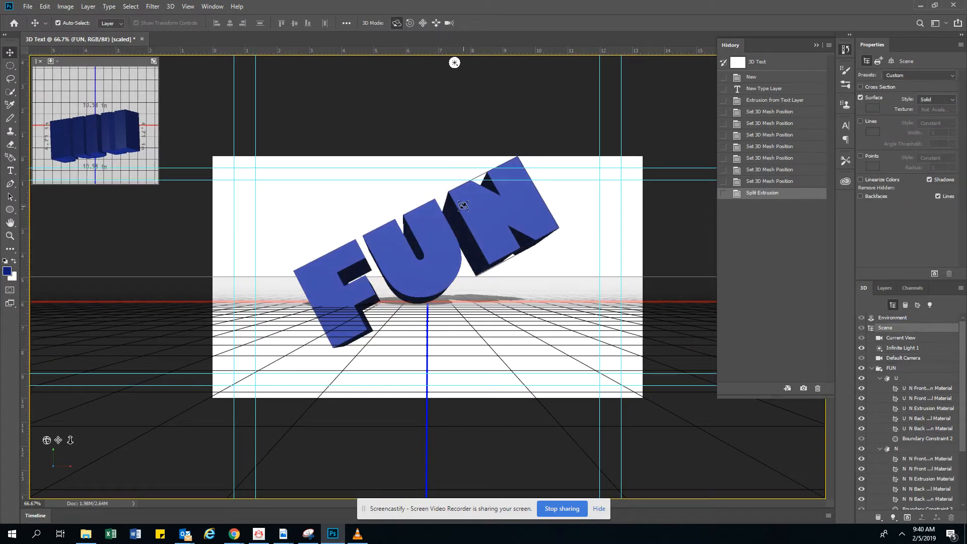
Move the 3D letter U up and to the left, partly beyond the canvas's upper edge.
{"action": "left_click", "coordinate": [435, 225]}
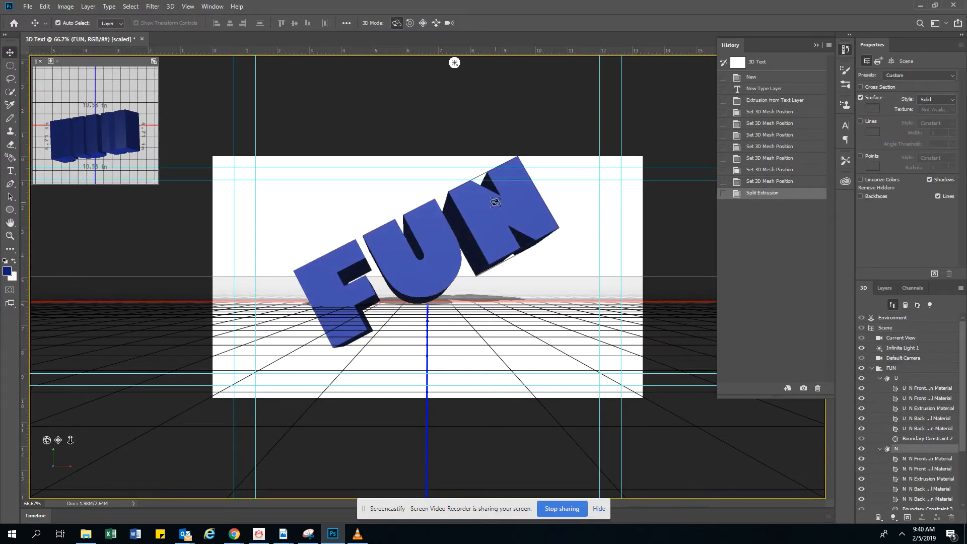
{"action": "left_click", "coordinate": [435, 224]}
{"action": "left_click", "coordinate": [360, 276]}
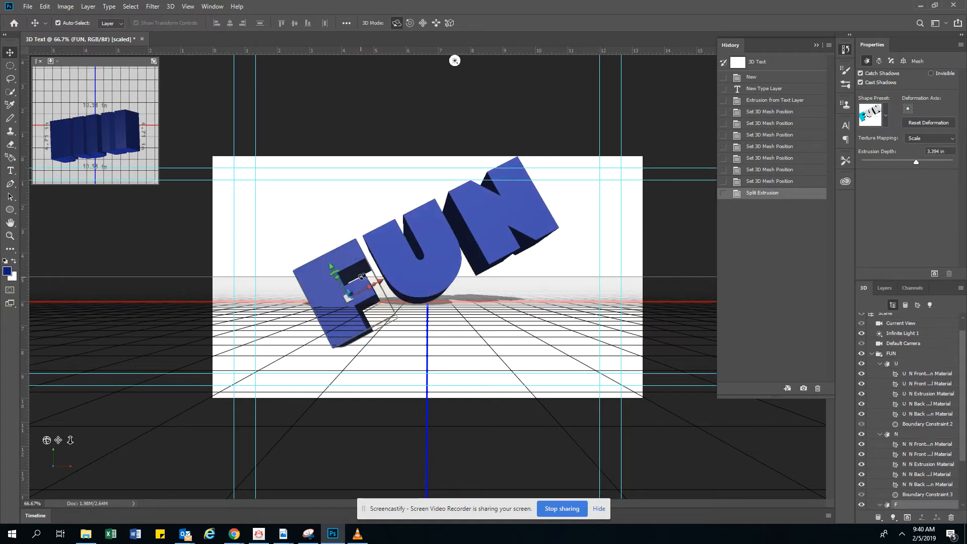
{"action": "left_click", "coordinate": [413, 224]}
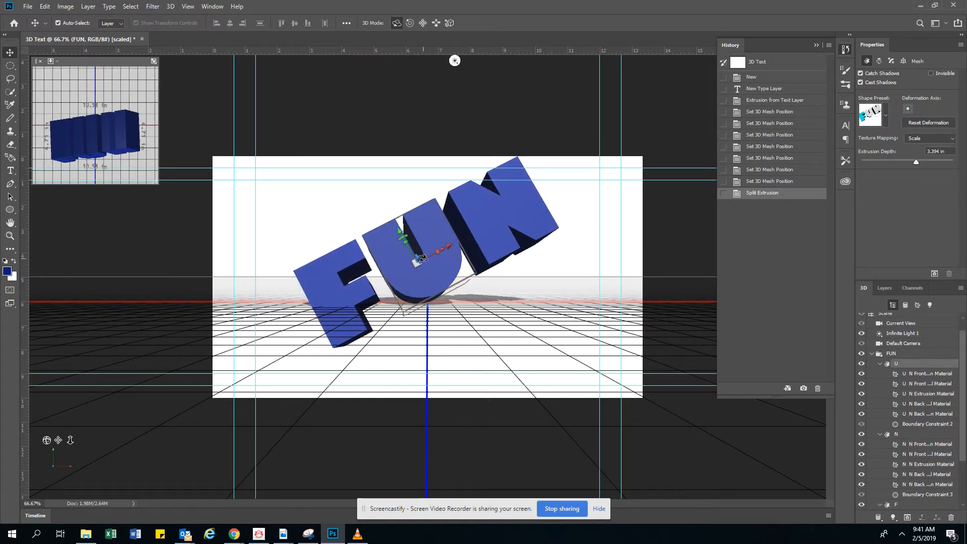
{"action": "left_click", "coordinate": [401, 229]}
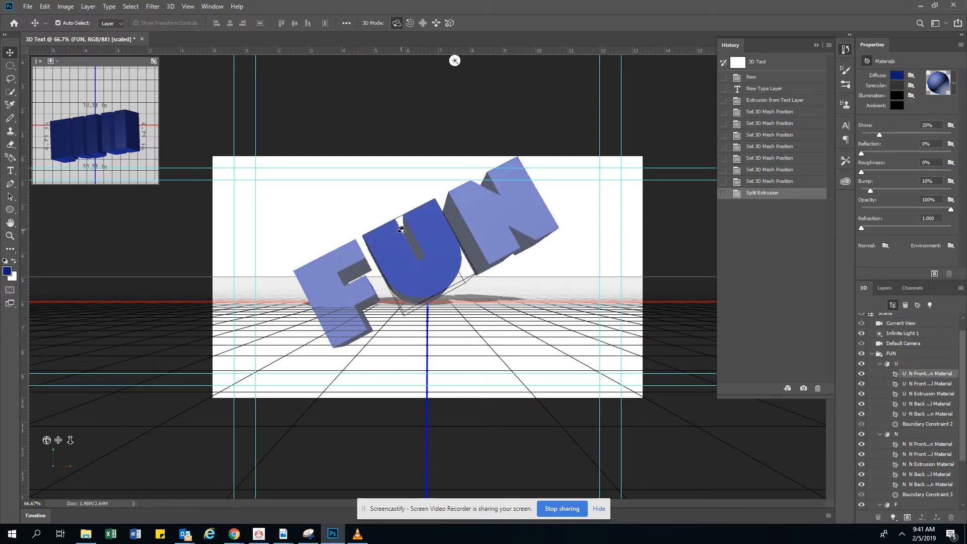
{"action": "left_click_drag", "start_coordinate": [400, 231], "coordinate": [362, 147]}
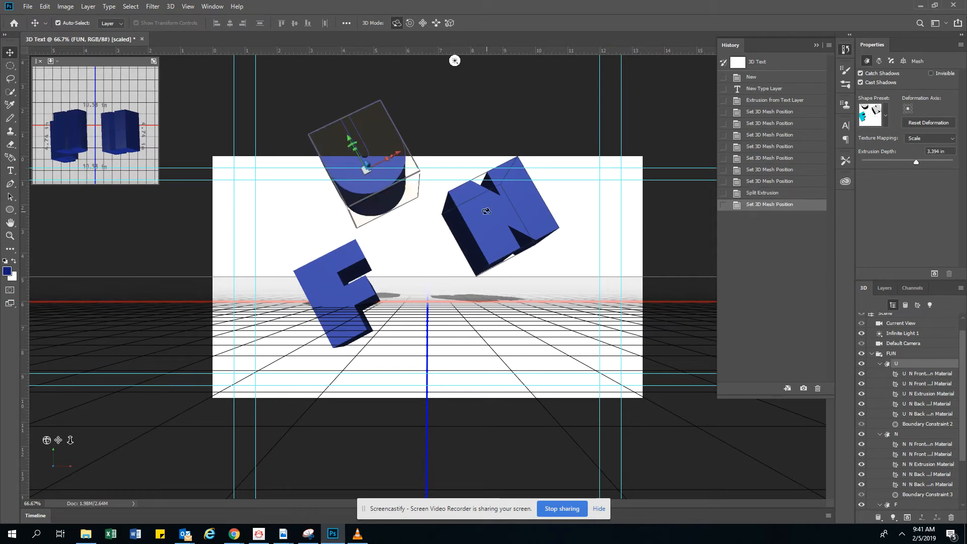
Move the 3D letter N to the canvas's lower right and the letter F to its lower left.
{"action": "left_click", "coordinate": [486, 211]}
{"action": "left_click_drag", "start_coordinate": [476, 185], "coordinate": [538, 281]}
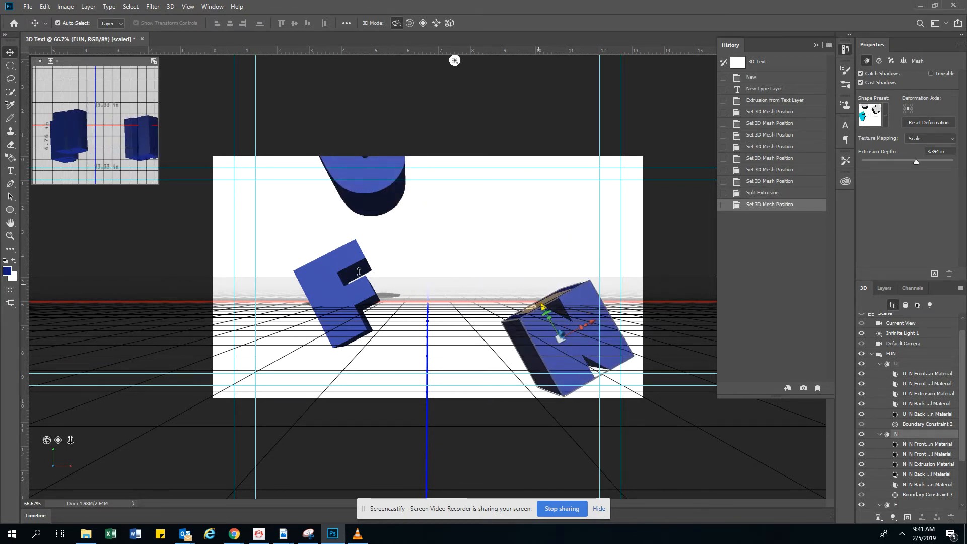
{"action": "left_click", "coordinate": [340, 290]}
{"action": "left_click_drag", "start_coordinate": [381, 281], "coordinate": [253, 326]}
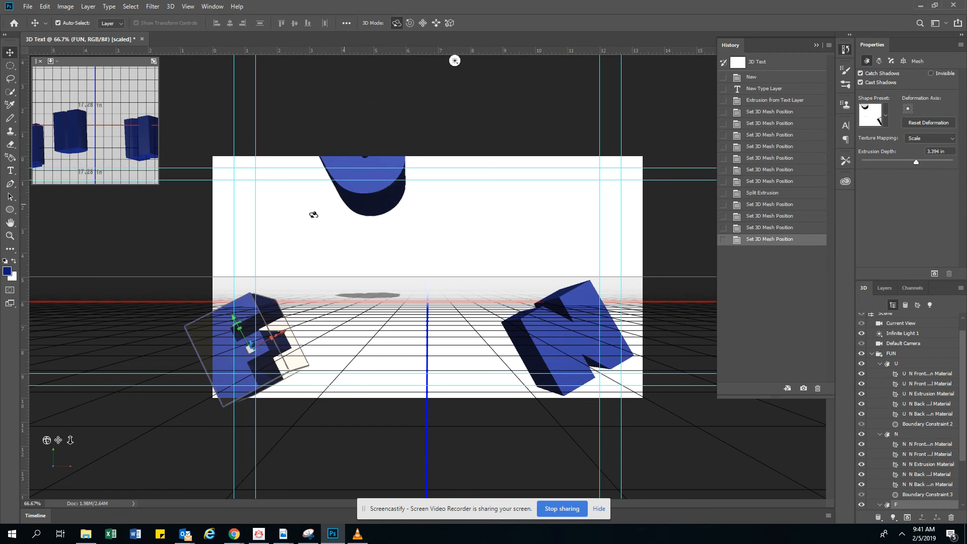
{"action": "left_click_drag", "start_coordinate": [281, 331], "coordinate": [325, 312]}
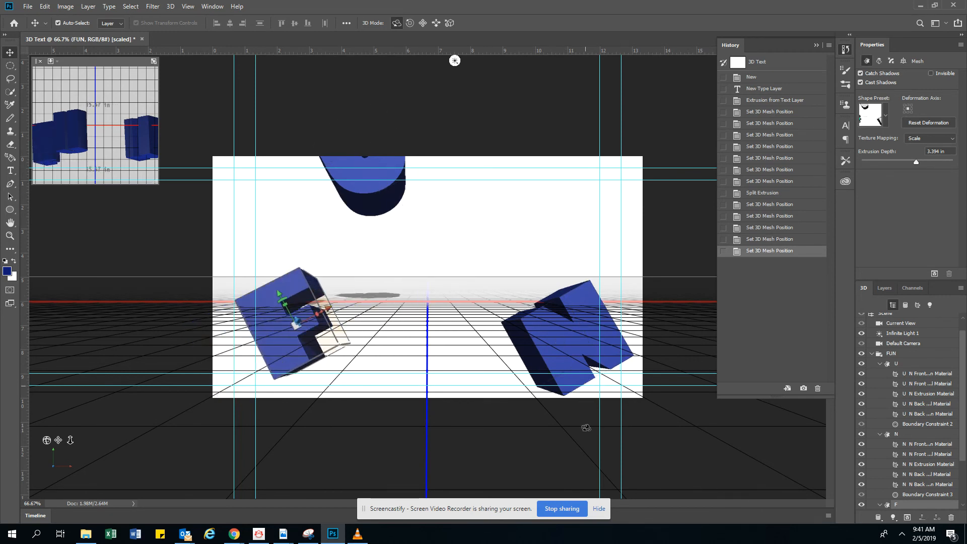